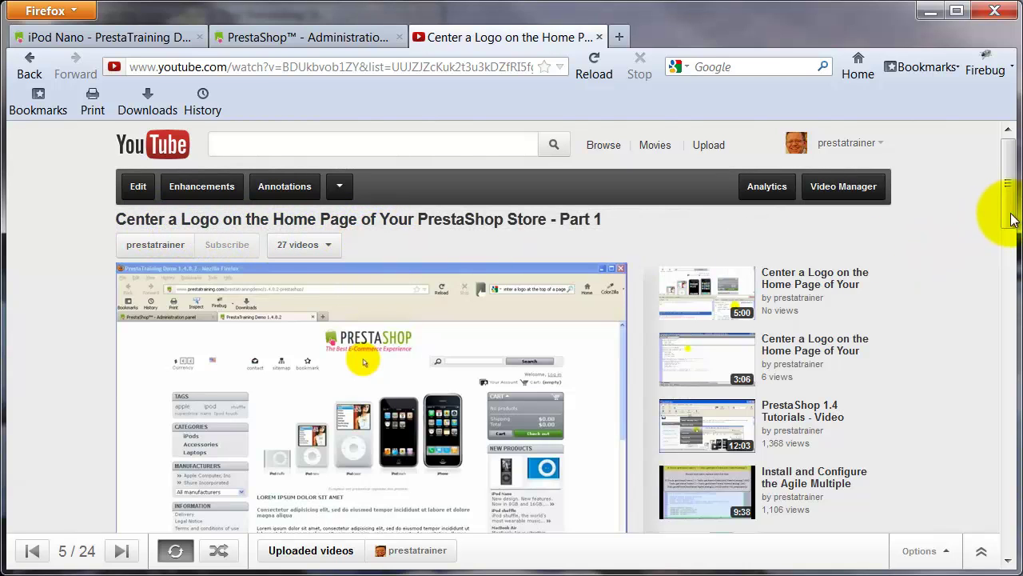
Scroll the Part 1 logo-centering video page down to its public status and description.
left_click_drag(1009, 211, 1007, 274)
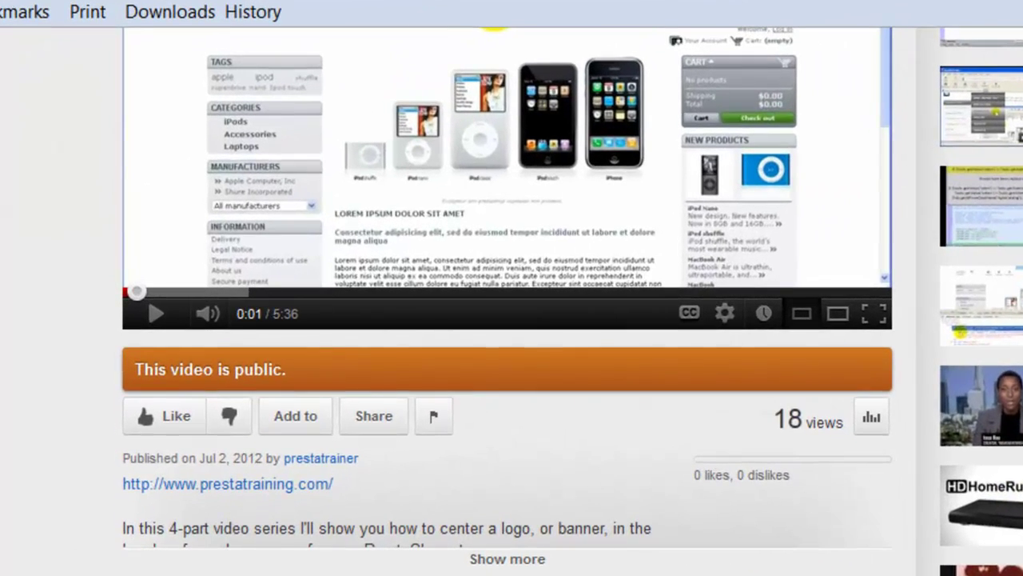
scroll(507, 320, "down", 1)
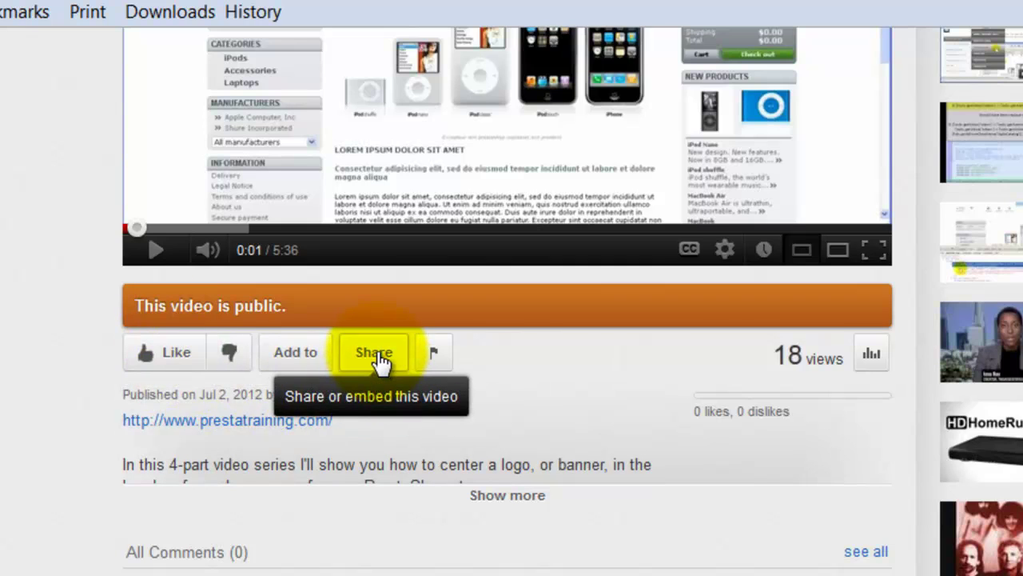
Open the video's Share panel and scroll through its sharing options.
left_click(381, 361)
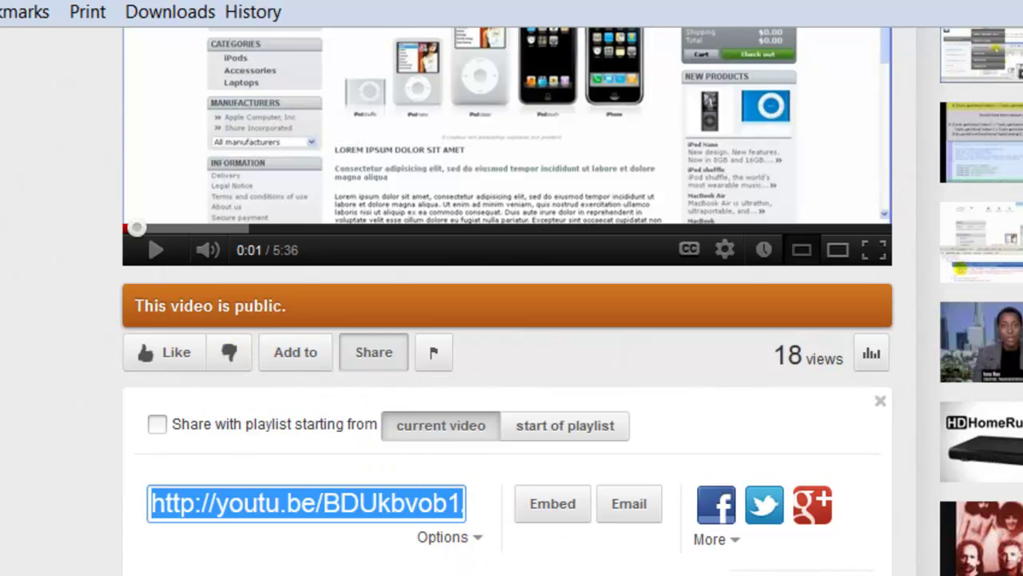
scroll(512, 360, "down", 2)
scroll(512, 360, "down", 2)
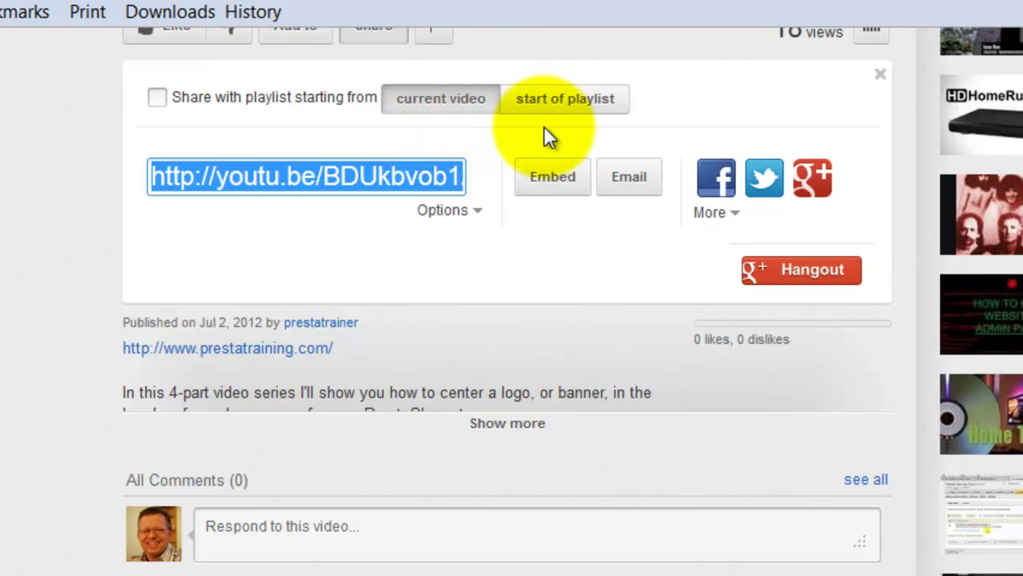
Show the embed code and try the 640×360, 853×480 and 1280×720 player sizes.
left_click(550, 183)
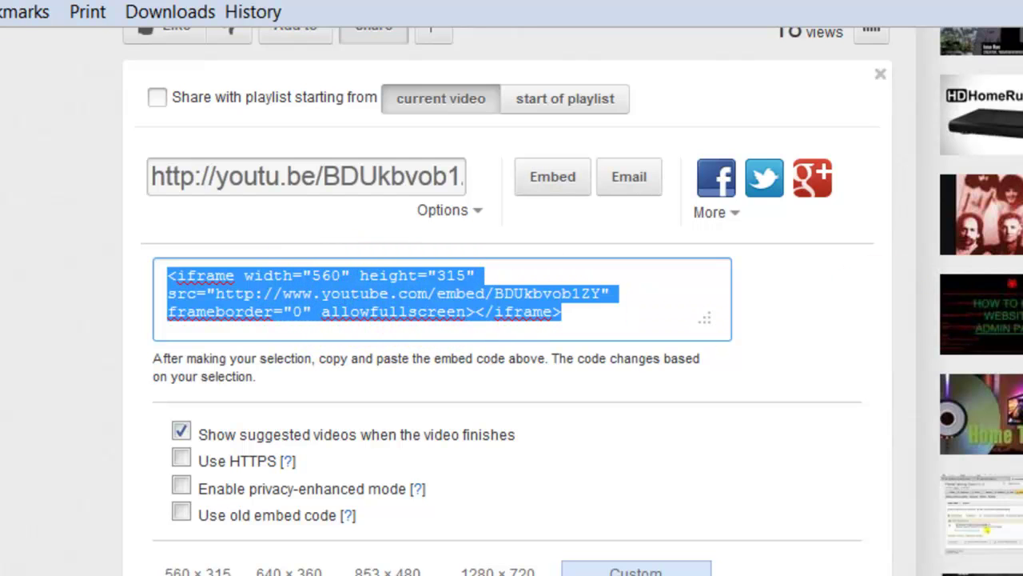
scroll(658, 248, "down", 2)
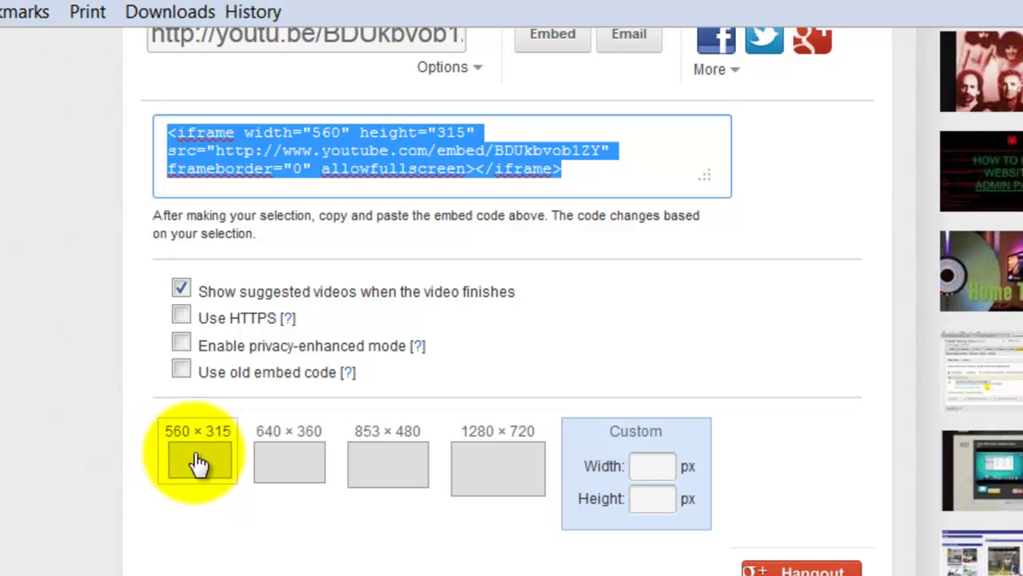
left_click(279, 466)
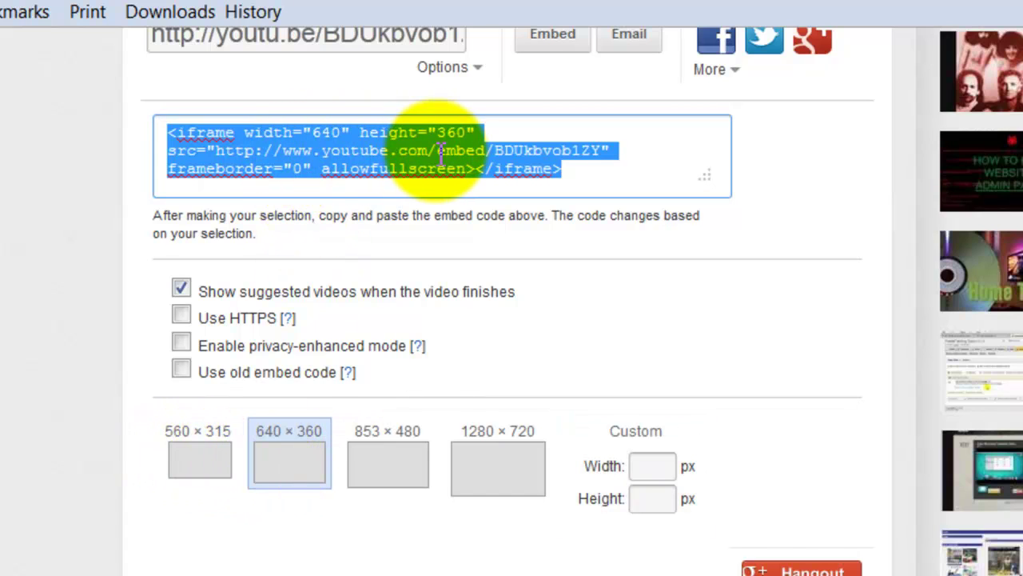
left_click(370, 459)
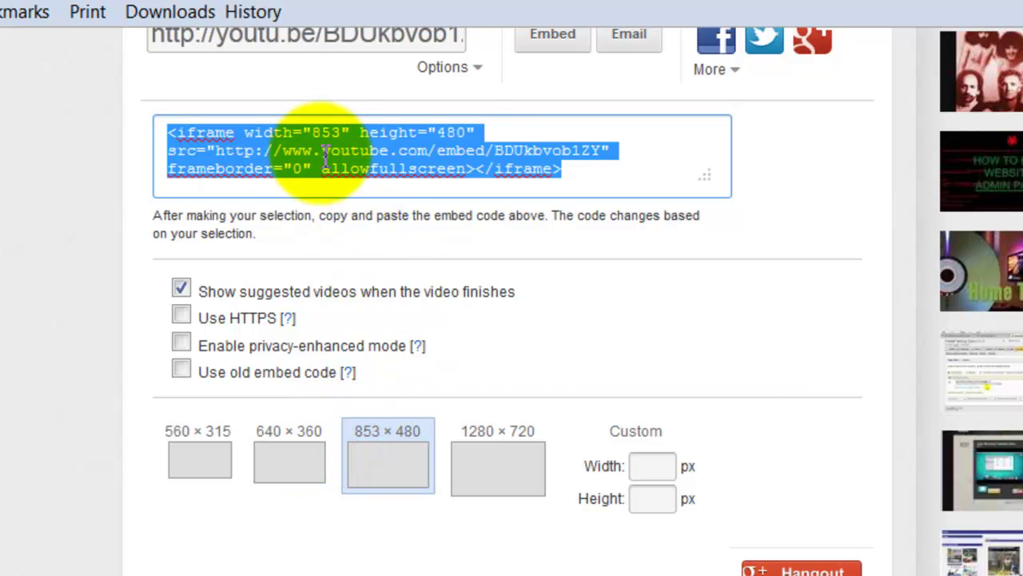
left_click(494, 477)
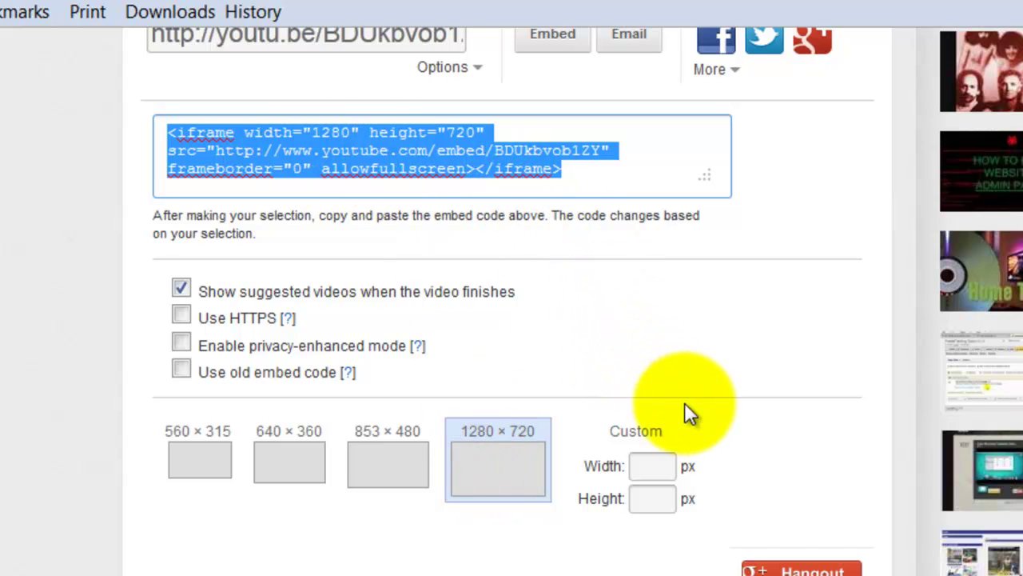
Set a custom embed width of 534, giving a 533 × 300 player.
left_click(653, 466)
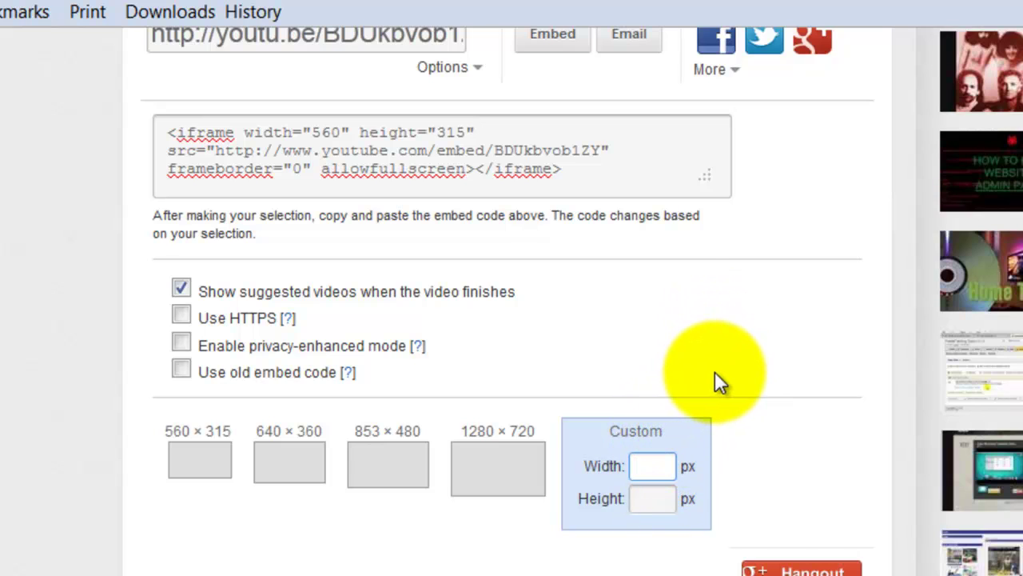
type("534")
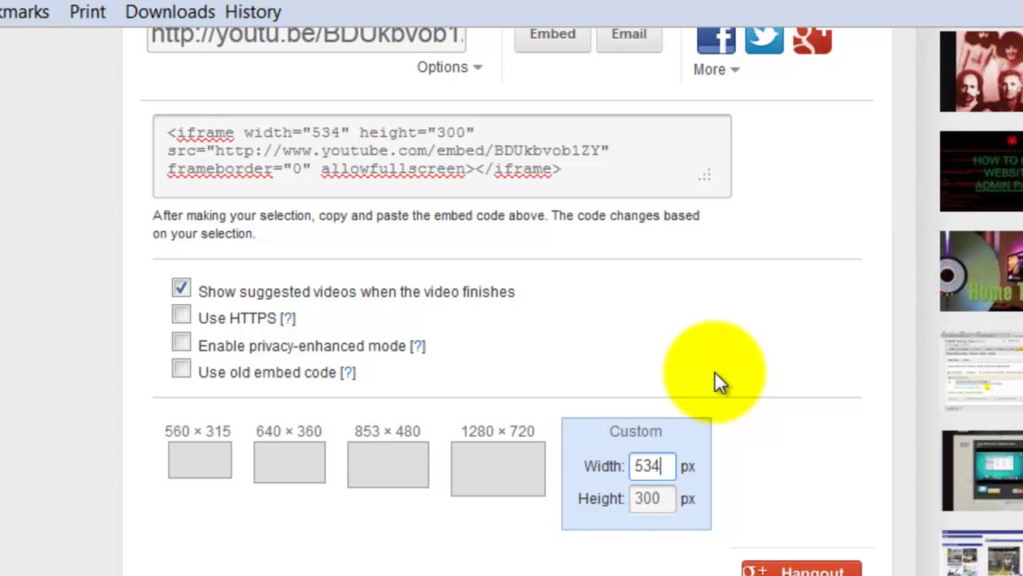
key("Tab")
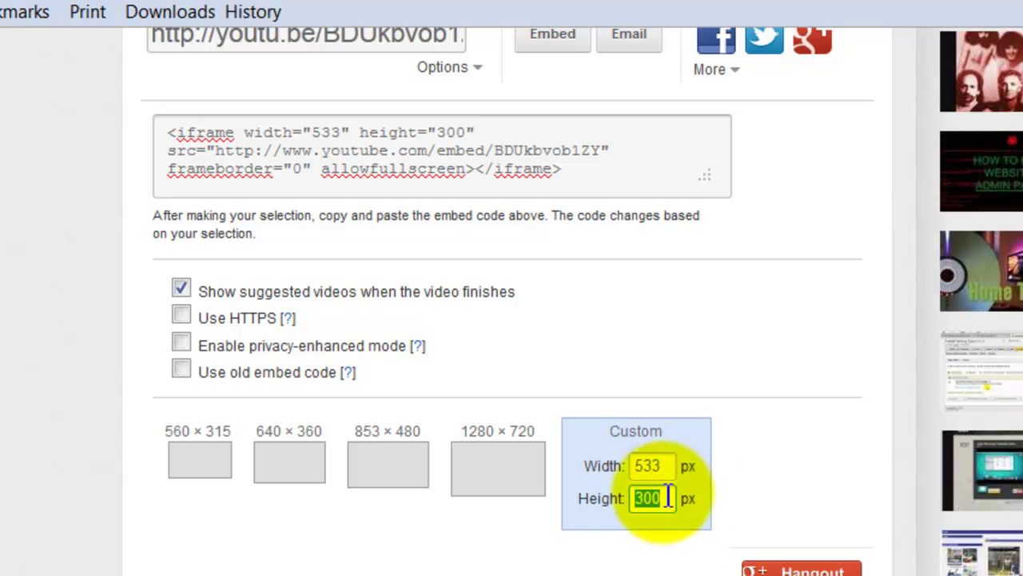
Select and copy the custom-size iframe embed code.
left_click(366, 151)
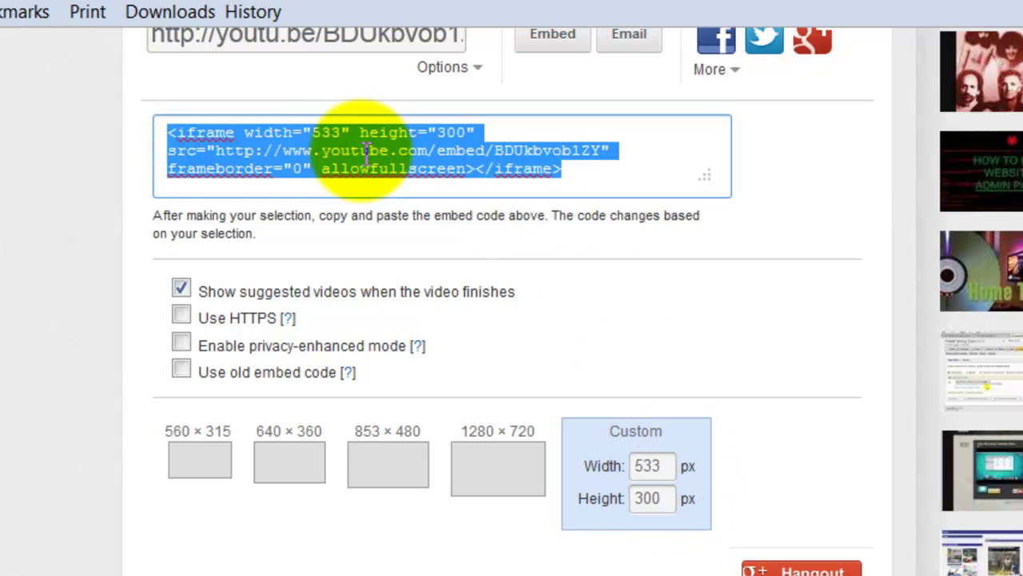
right_click(366, 154)
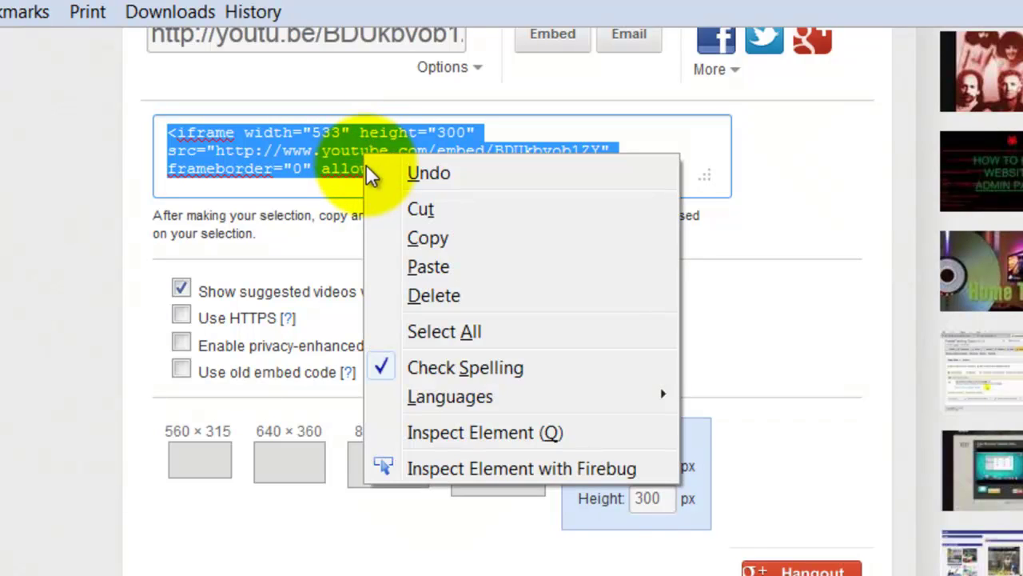
left_click(449, 237)
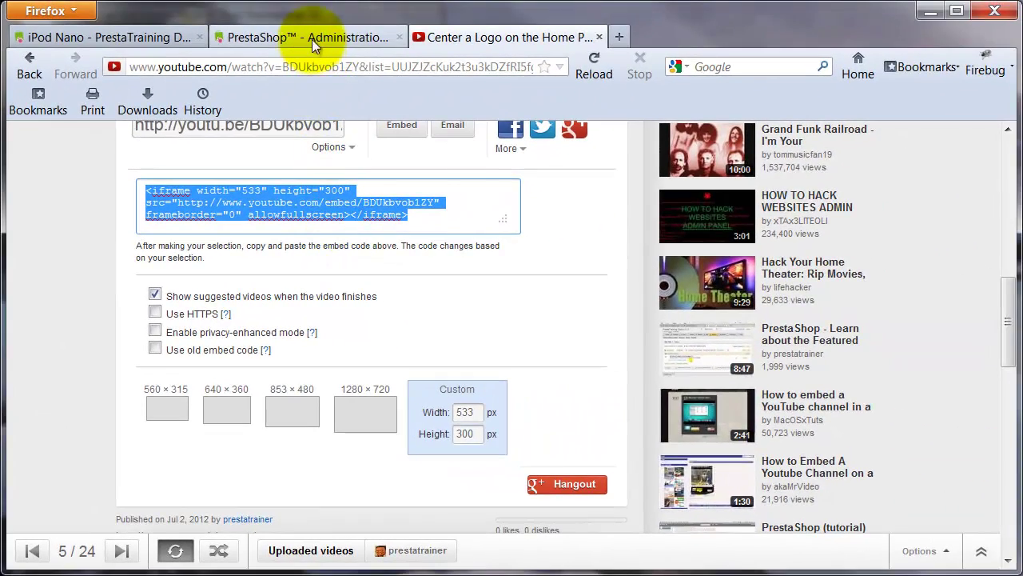
Switch to the iPod Nano admin page and scroll down to its Description editor.
left_click(312, 37)
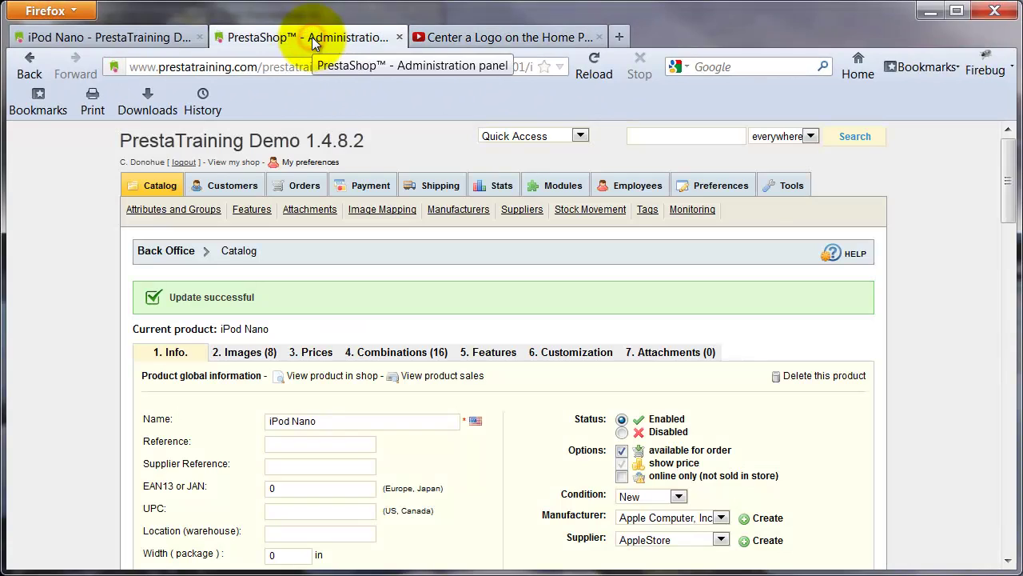
left_click_drag(1007, 192, 1018, 502)
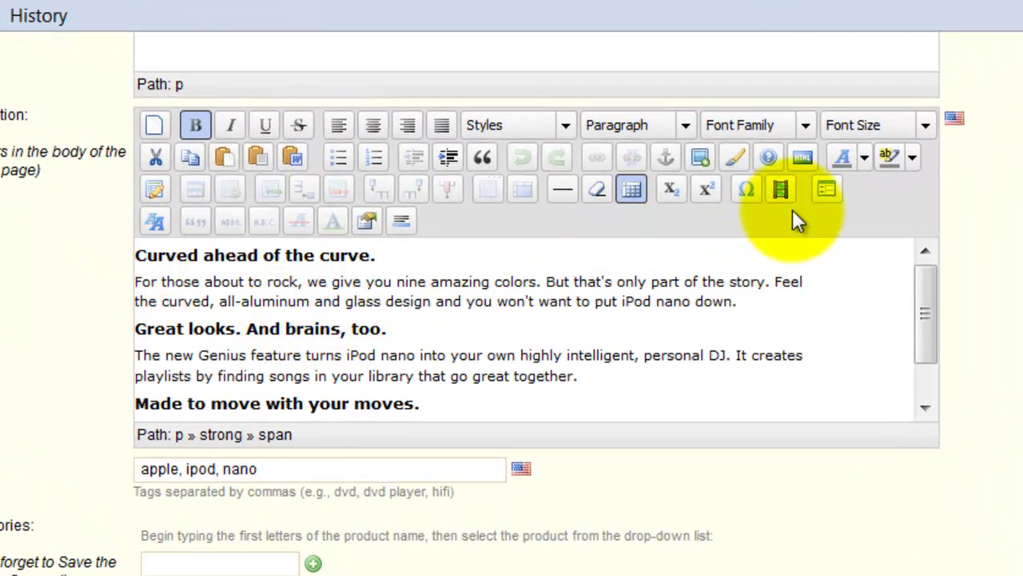
Paste the YouTube embed at the start of the description HTML, apply it, and save the product.
left_click(802, 157)
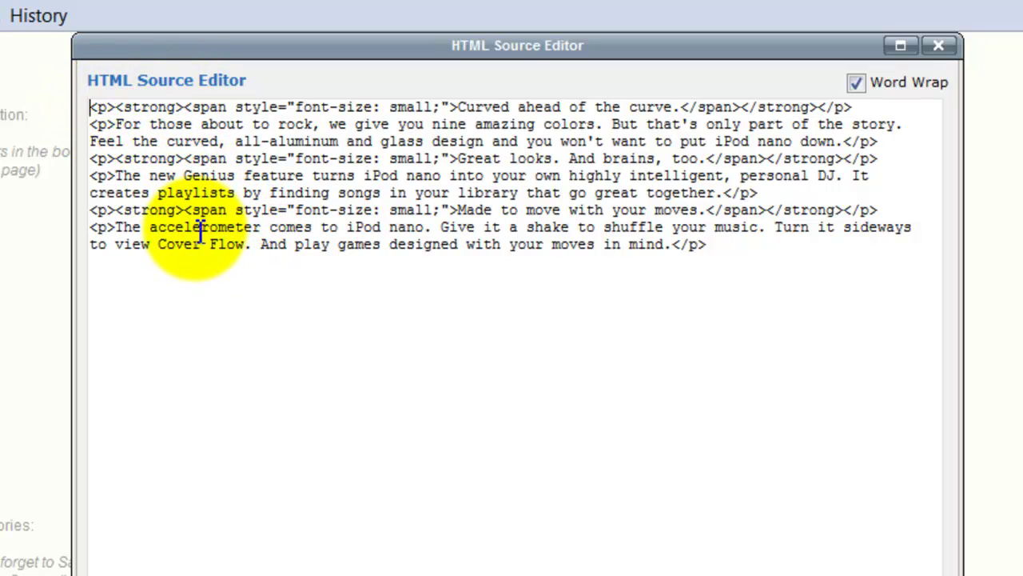
type("<iframe width=\"533\" height=\"300\" src=\"http://www.youtube.com/embed/BDUkbvob1ZY\" frameborder=\"0\" allowfullscreen></iframe>")
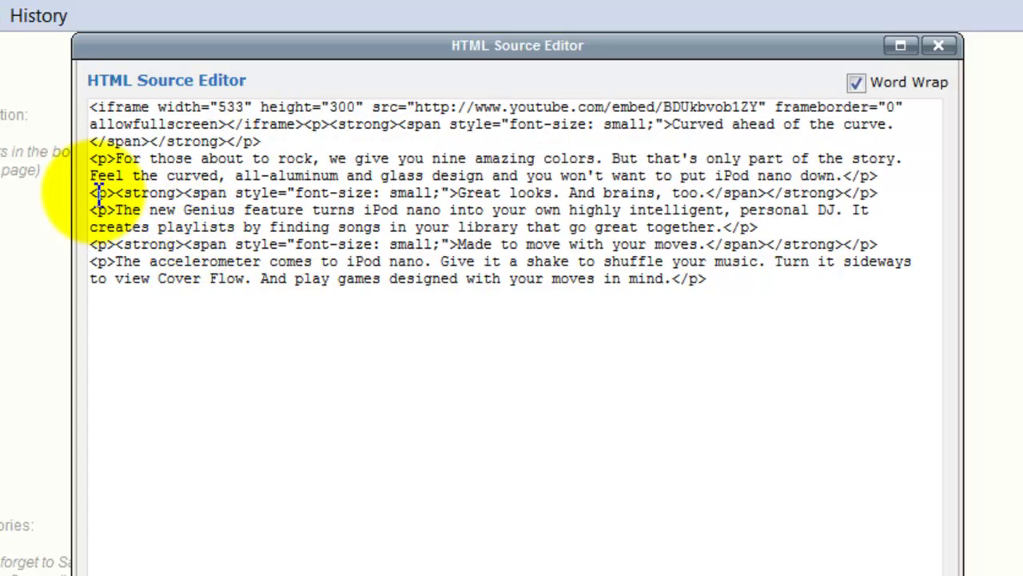
key("Return")
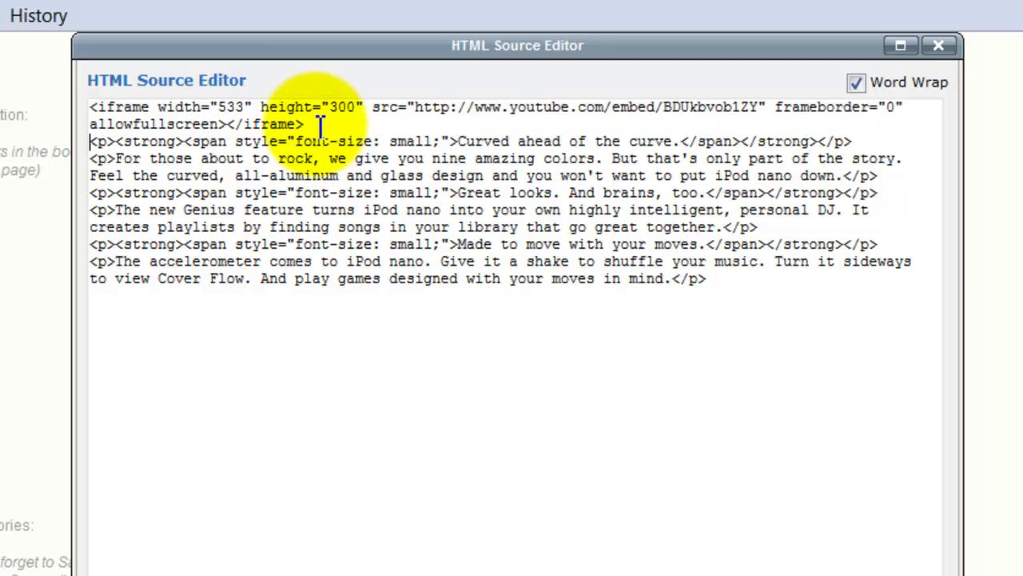
left_click_drag(305, 124, 92, 116)
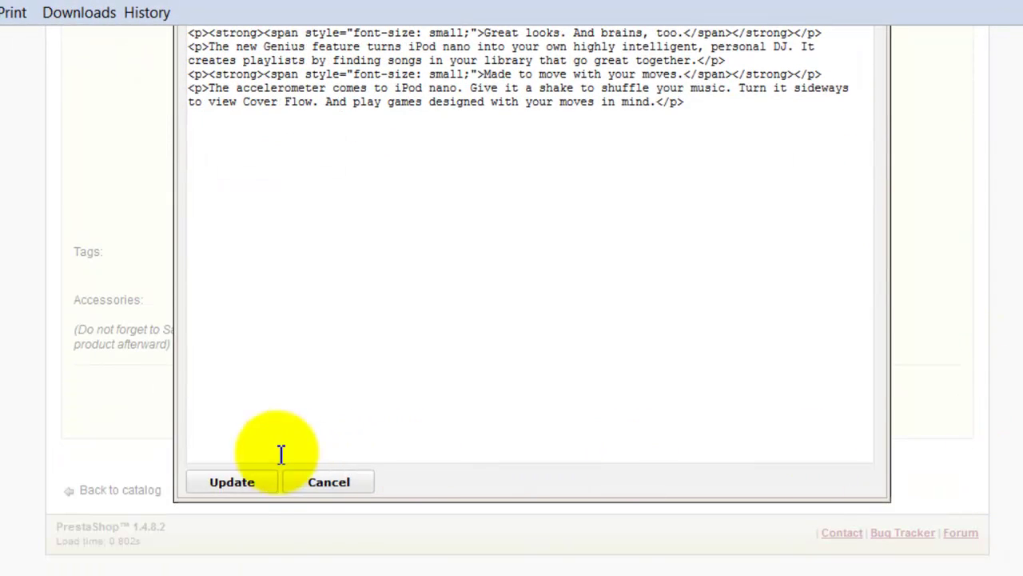
left_click(233, 486)
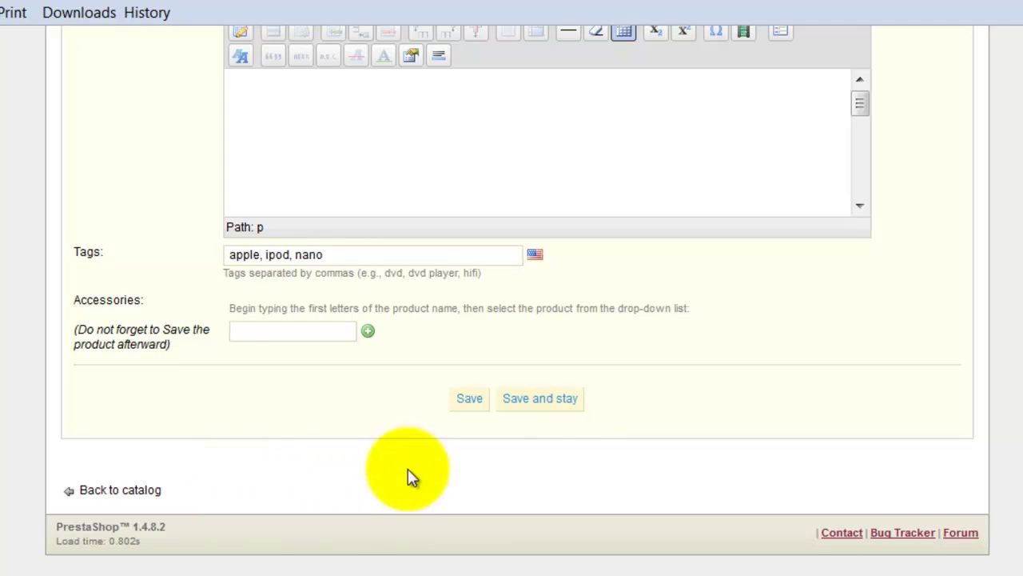
left_click(553, 400)
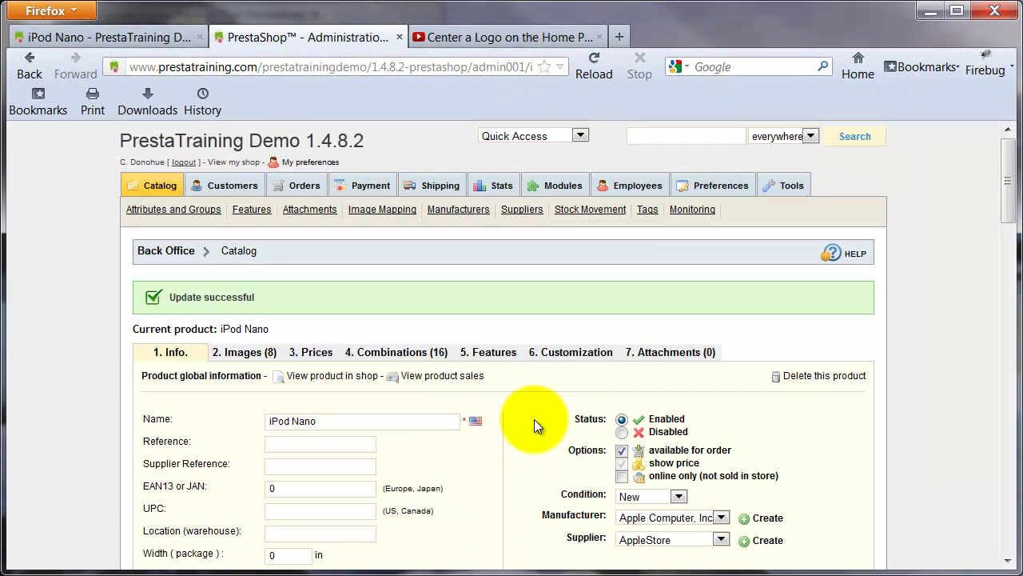
Reload the iPod Nano store page and scroll to the video in More Info.
left_click(99, 37)
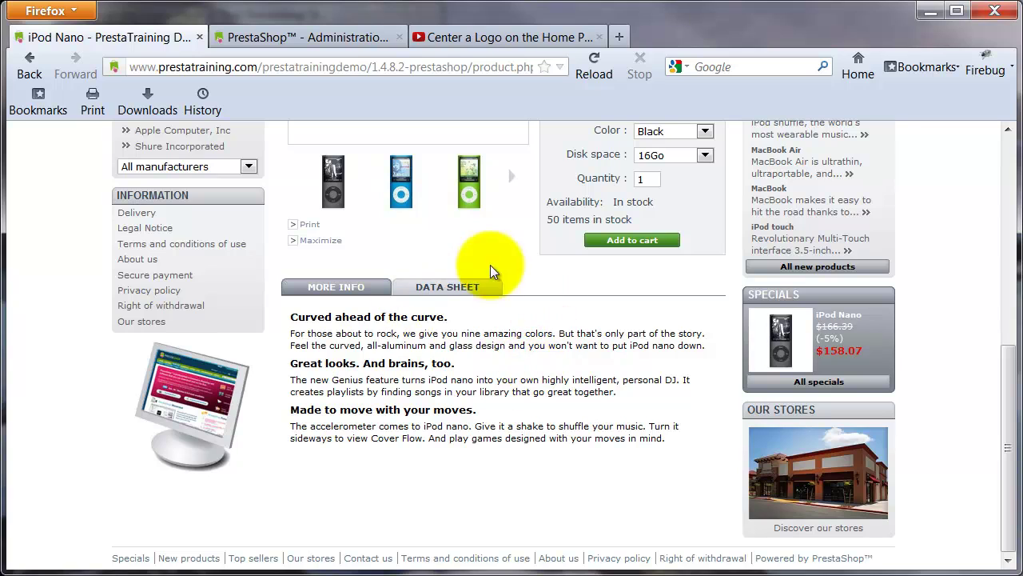
left_click(592, 73)
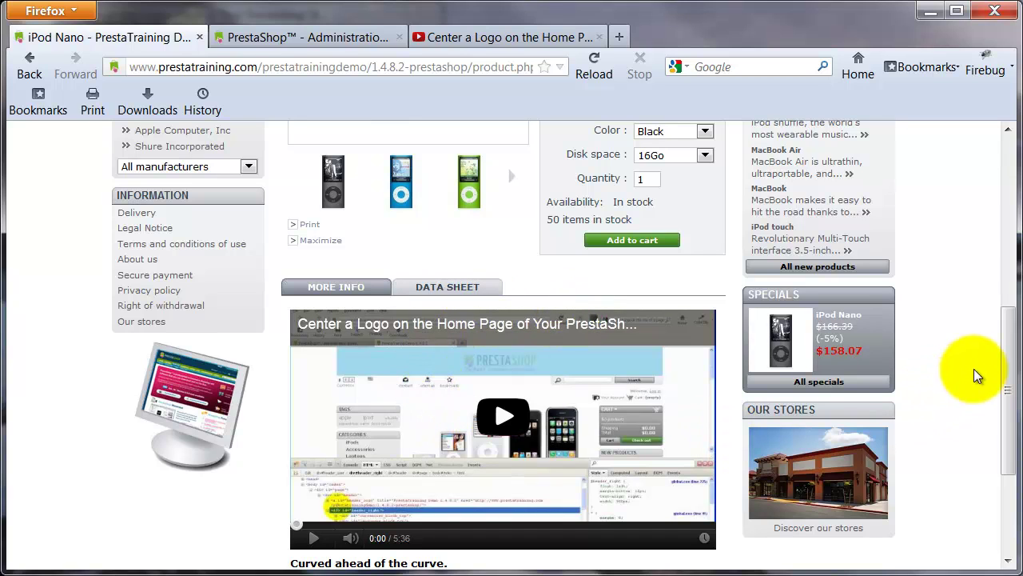
left_click_drag(1010, 358, 1007, 415)
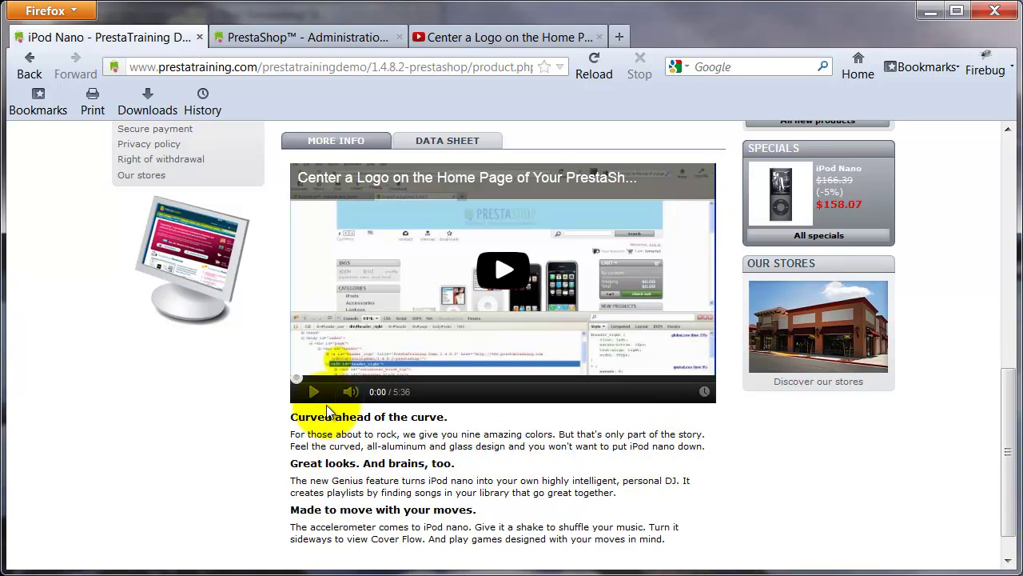
Play the embedded logo-centering video briefly and leave it paused at 0:08.
left_click(503, 272)
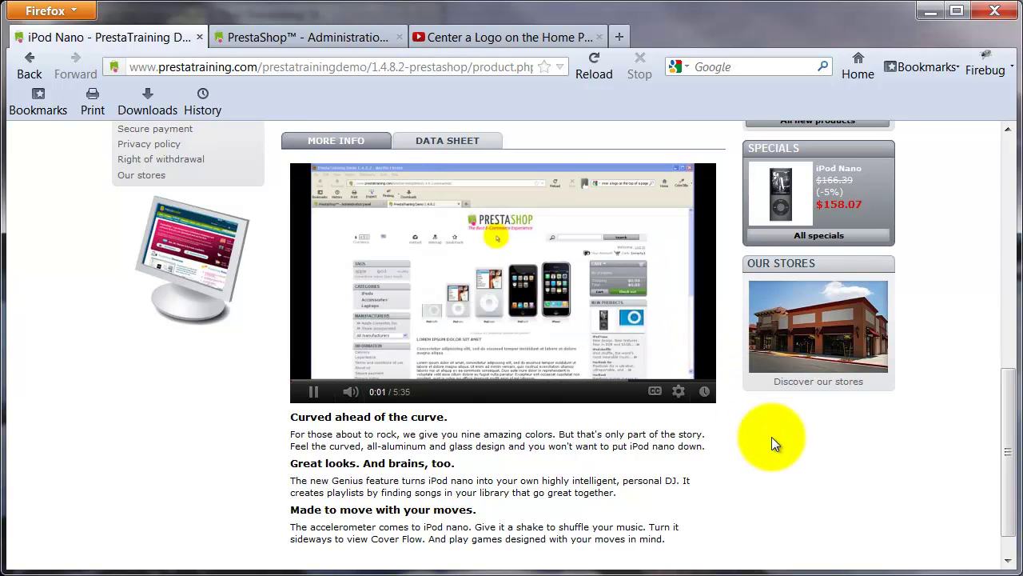
left_click(314, 391)
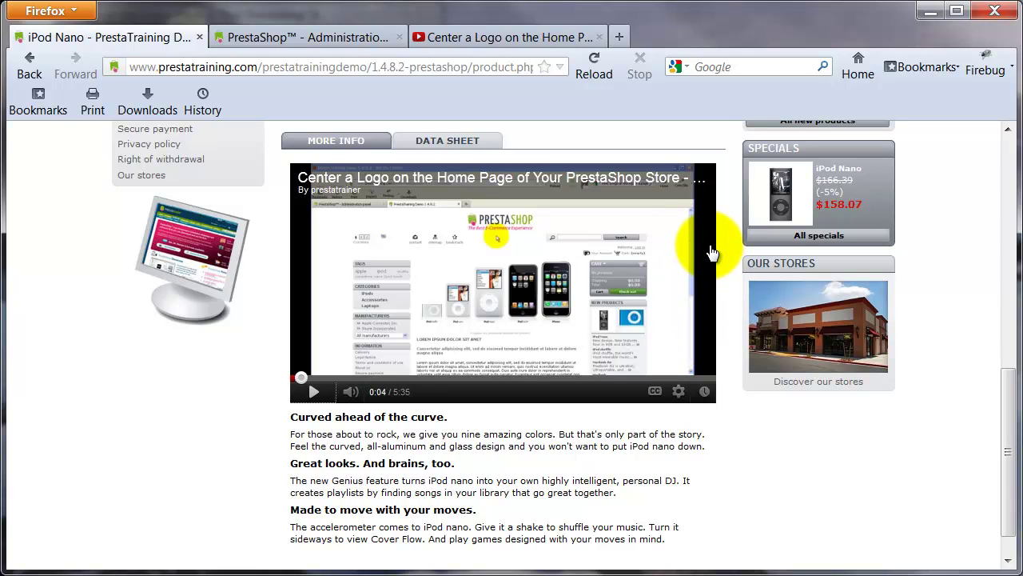
left_click(682, 298)
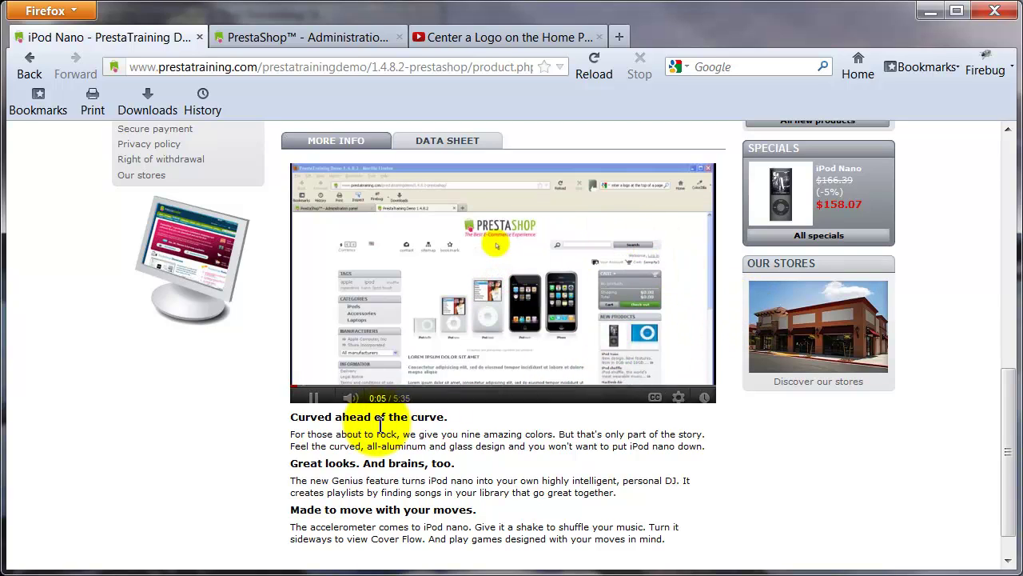
left_click(316, 391)
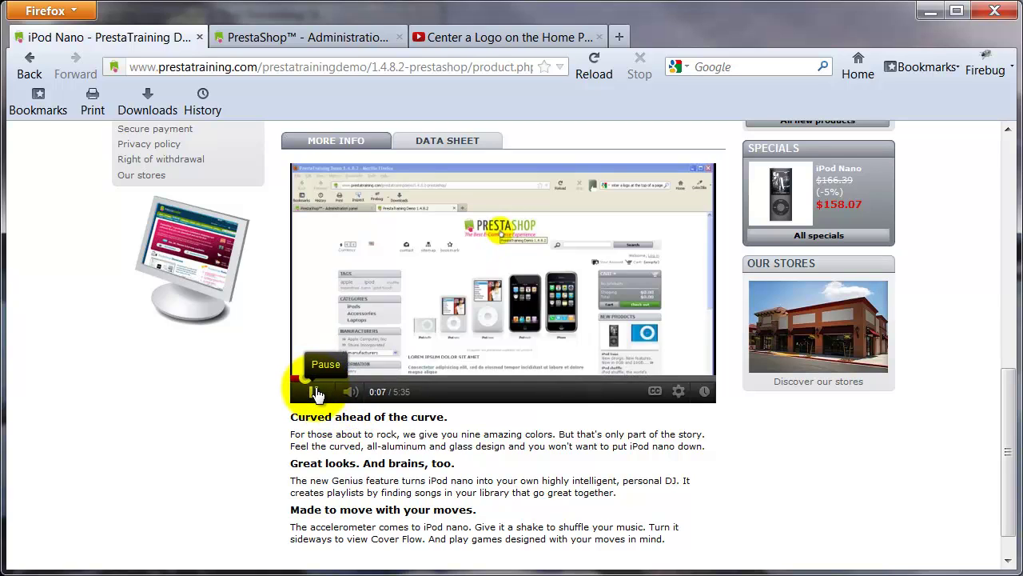
left_click(316, 392)
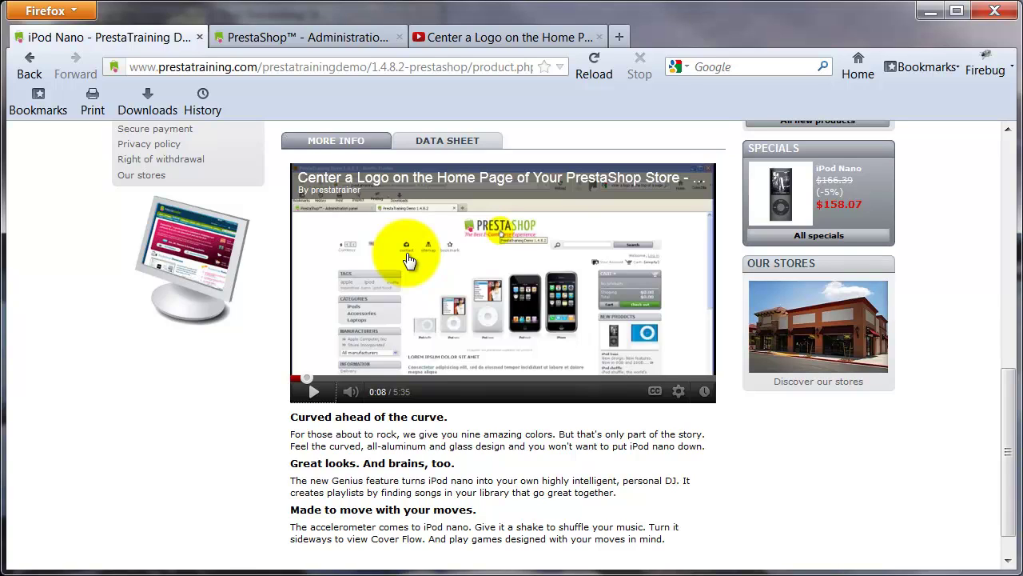
Return to the iPod Nano admin page and enlarge the description editing area.
left_click(304, 45)
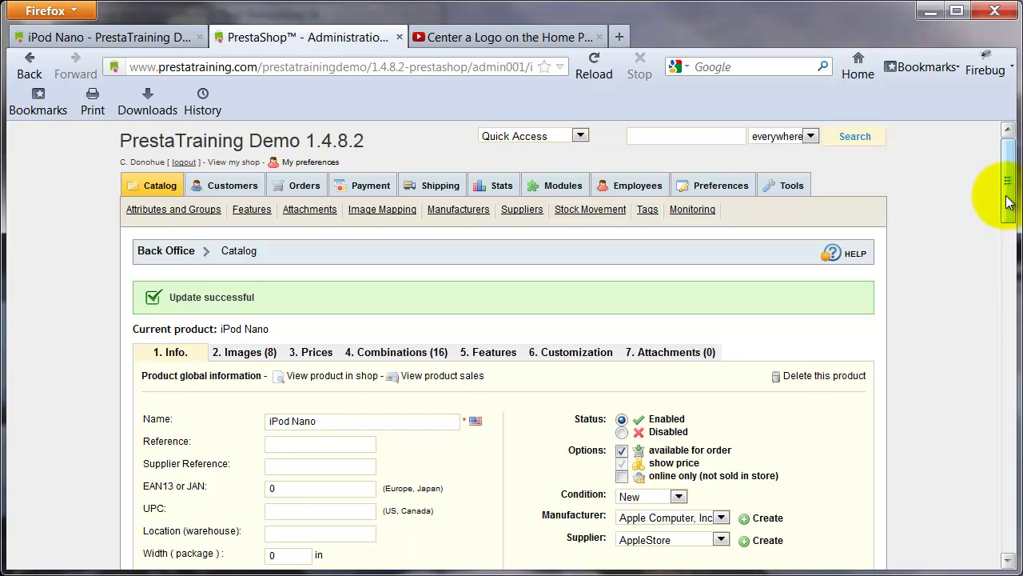
mouse_move(1006, 195)
left_mouse_down()
mouse_move(1014, 519)
mouse_move(1012, 494)
left_mouse_up()
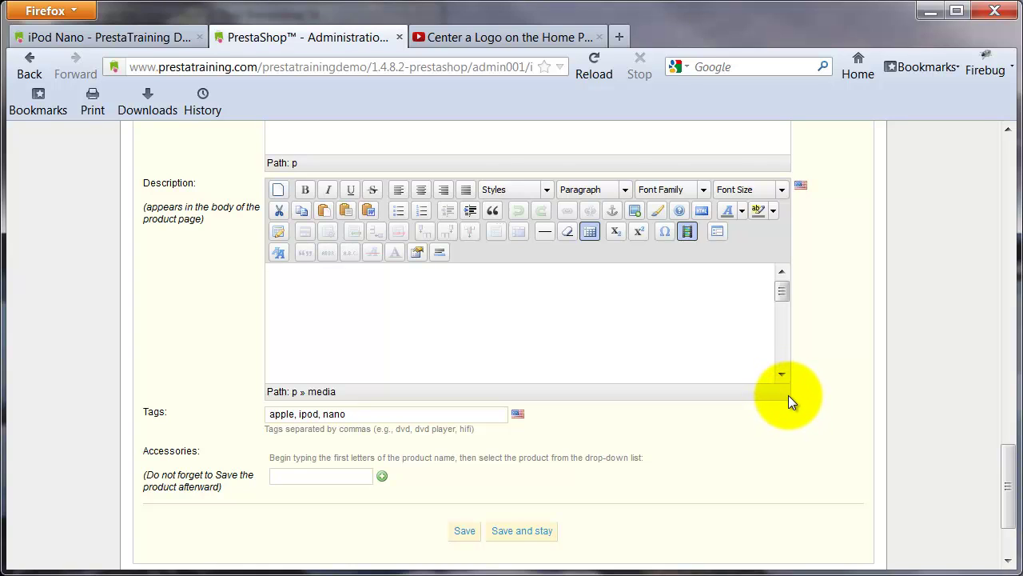
left_click_drag(784, 395, 788, 396)
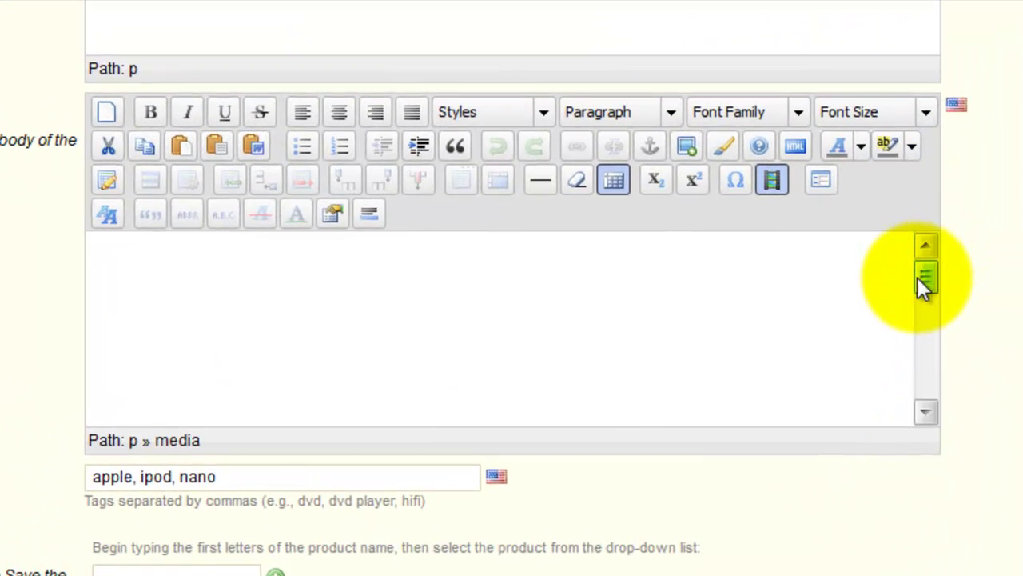
left_click(926, 284)
left_click_drag(925, 282, 929, 359)
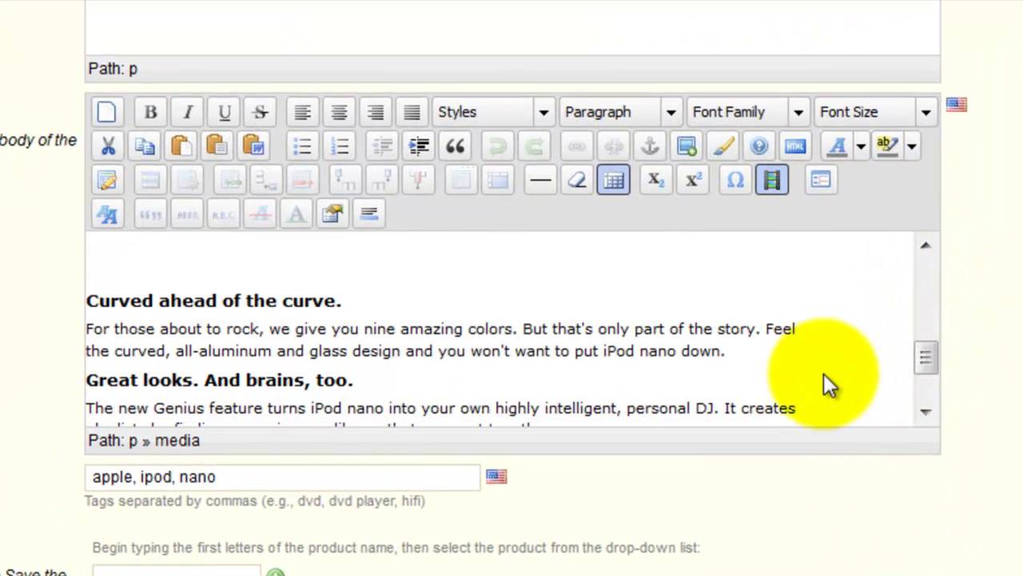
Select the 'Curved ahead of the curve.' heading and paragraph, try Cut, and follow the clipboard help link.
left_click(721, 351)
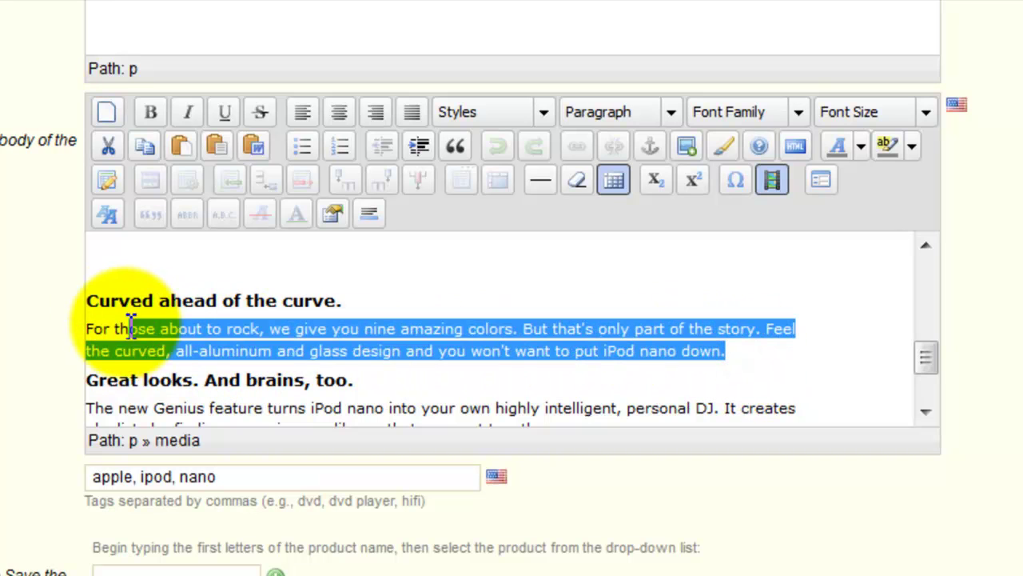
left_click_drag(721, 351, 81, 307)
right_click(100, 302)
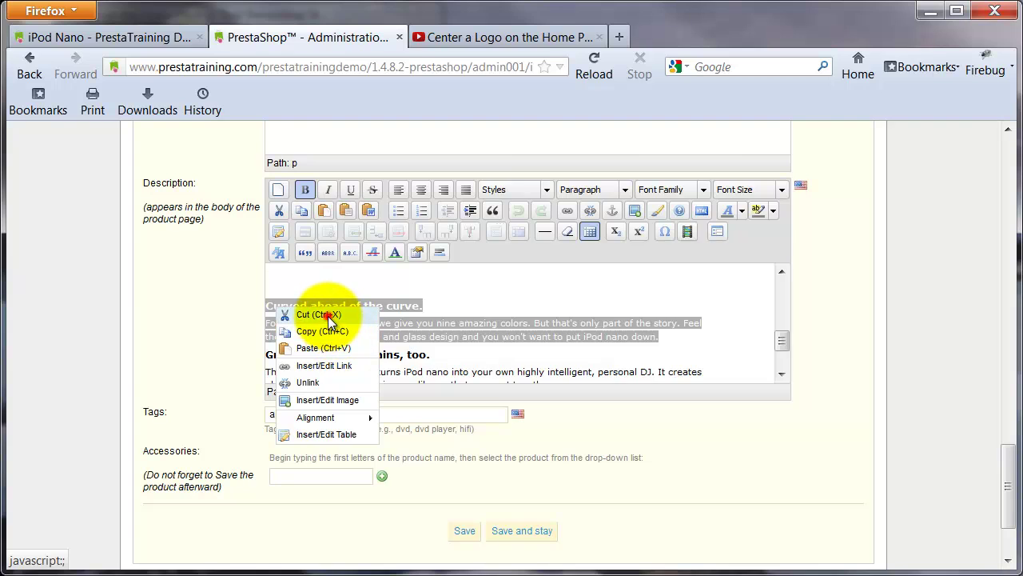
left_click(266, 315)
left_click(468, 375)
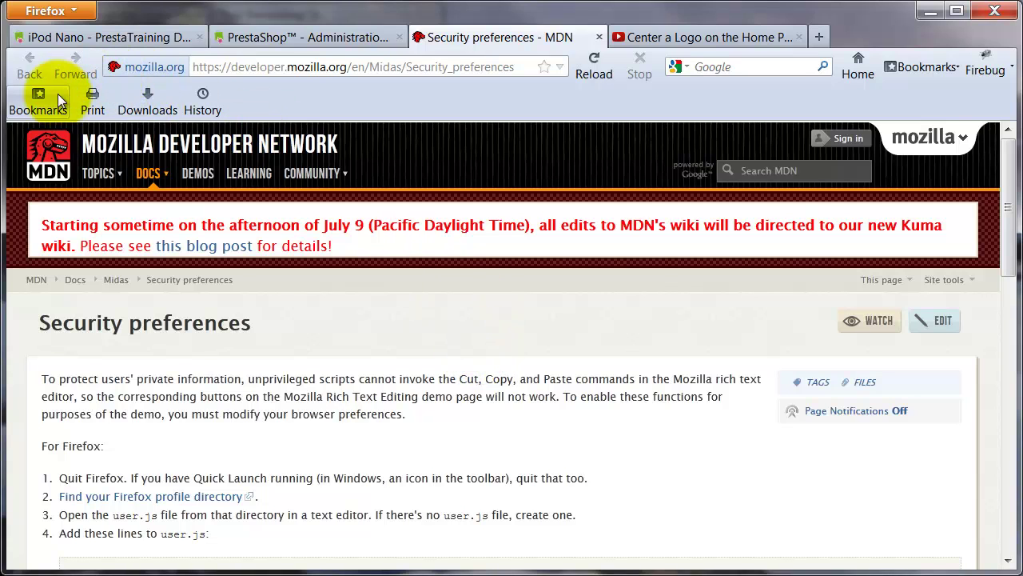
Close the Mozilla help page and cut the heading and paragraph from the description.
left_click(599, 37)
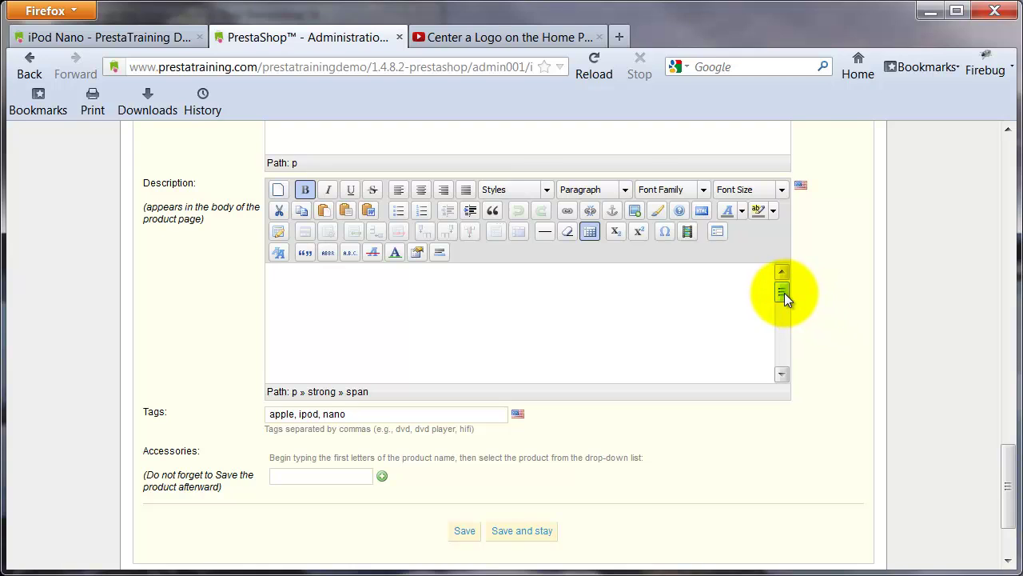
left_click_drag(784, 292, 787, 347)
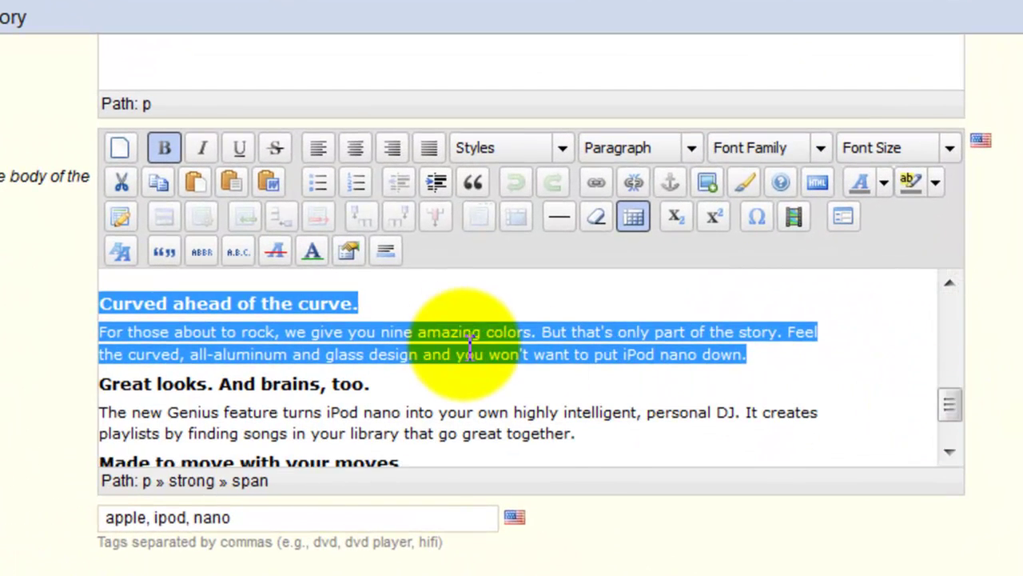
key("Delete")
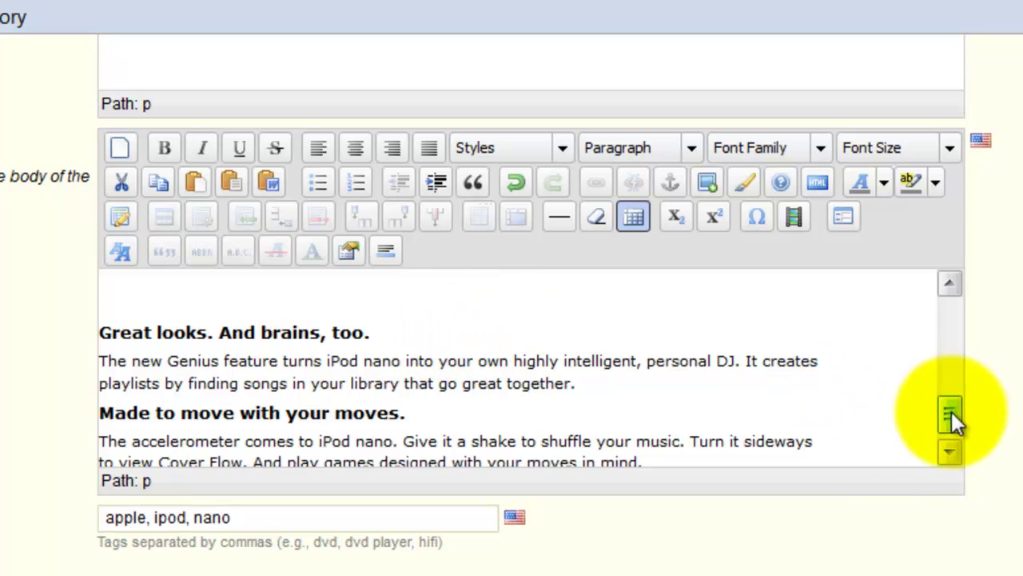
Paste the heading and paragraph ahead of the embedded video, adding a line break after them.
left_click_drag(948, 412, 942, 287)
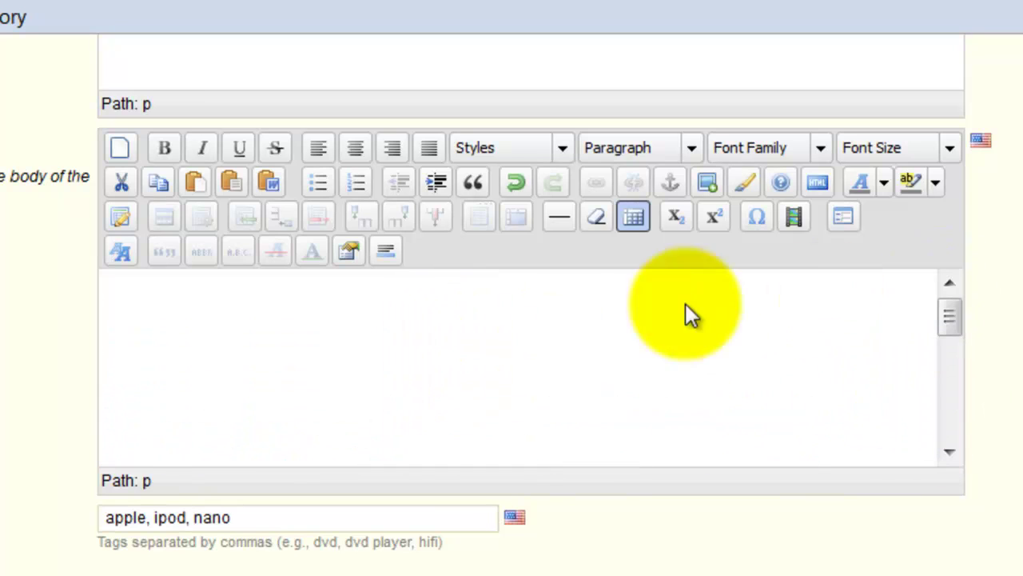
left_click(209, 276)
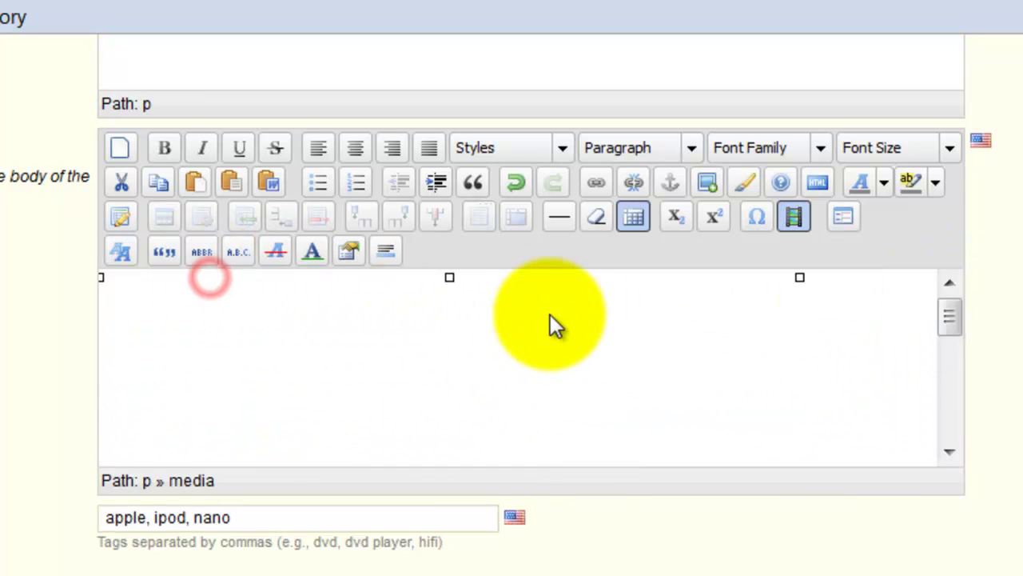
left_click(430, 319)
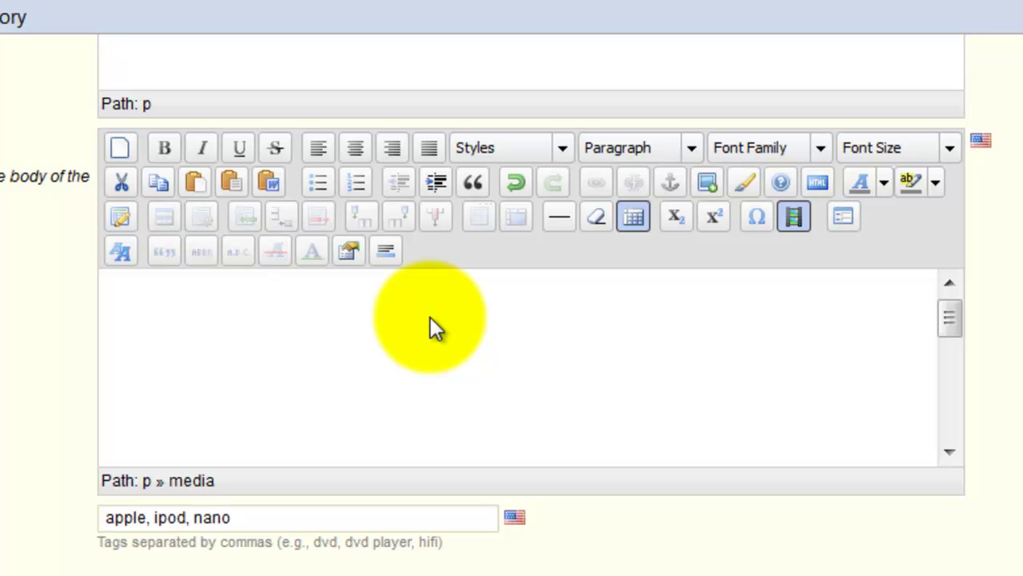
key("Delete")
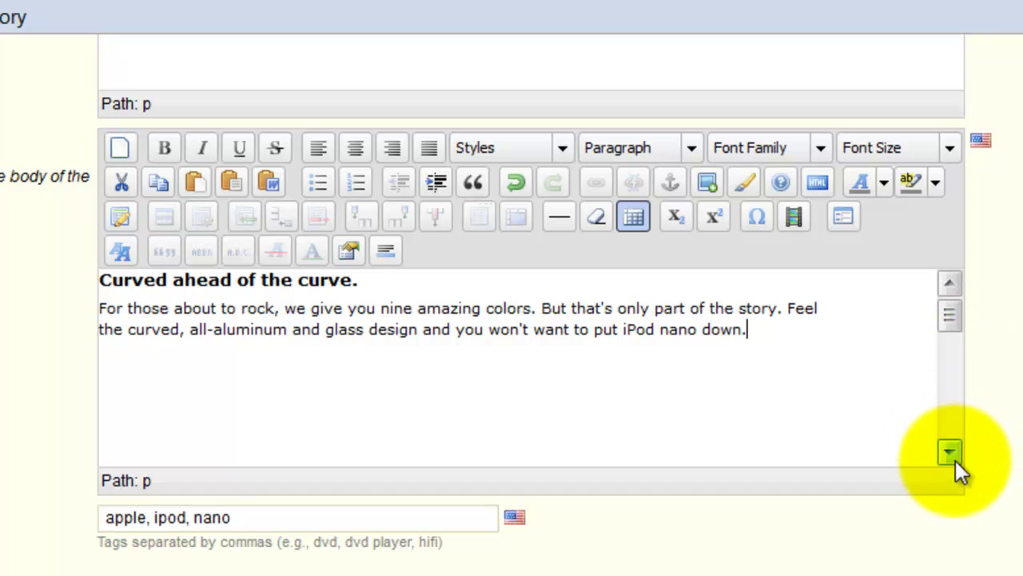
left_click(535, 409)
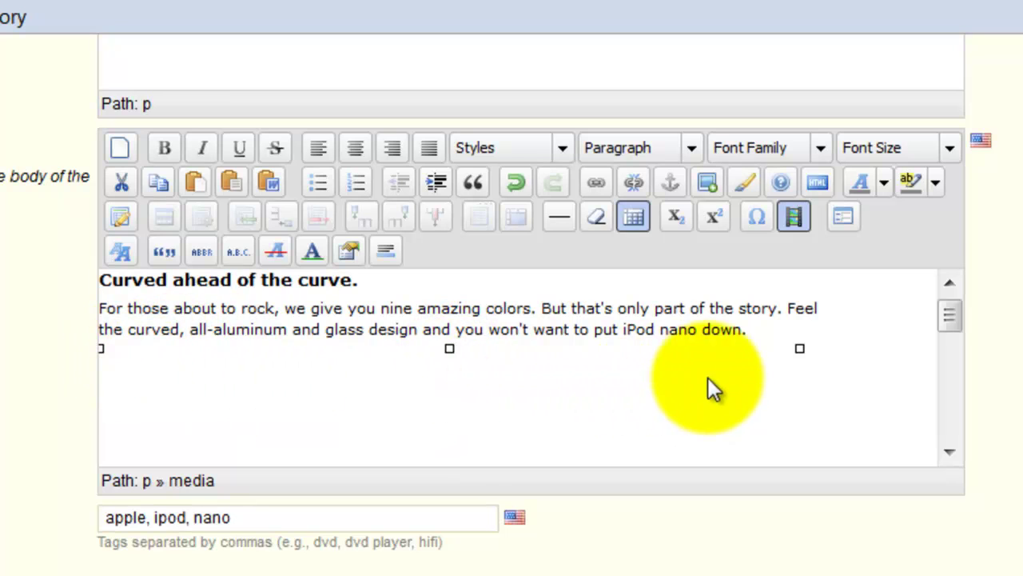
left_click(761, 332)
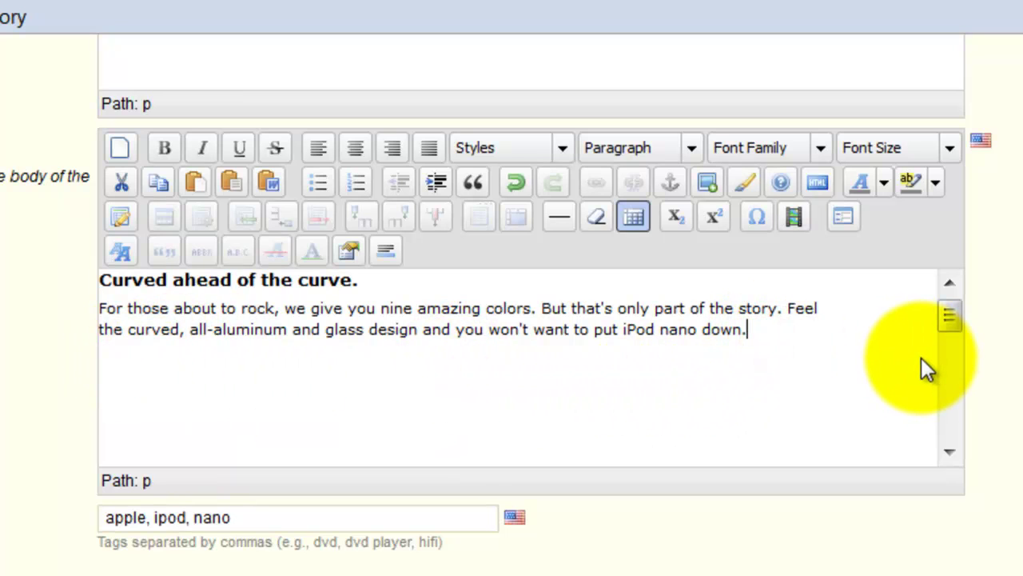
key("Return")
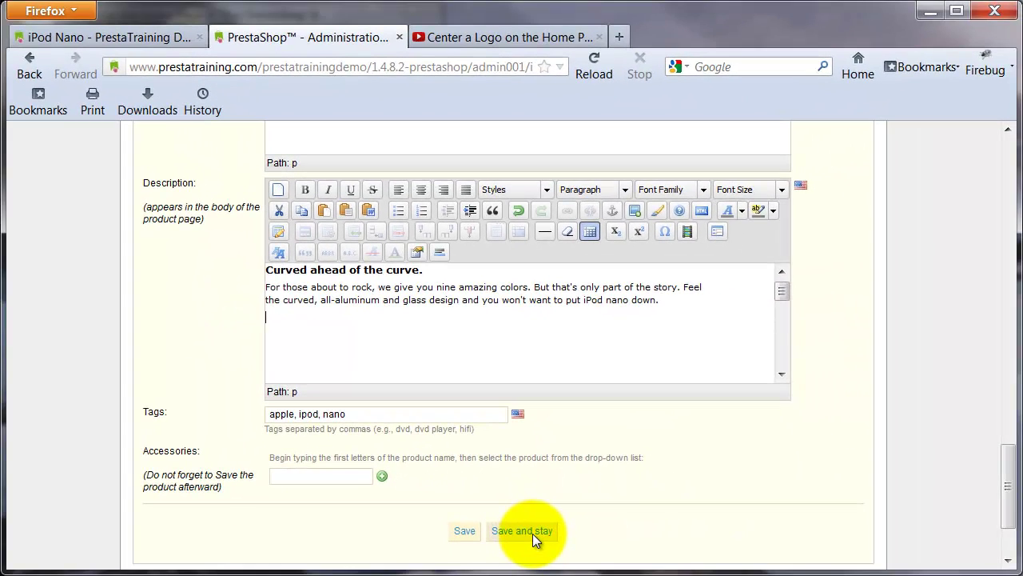
Save the description and reload the store's iPod Nano page to confirm the paragraph sits above the video.
left_click(529, 531)
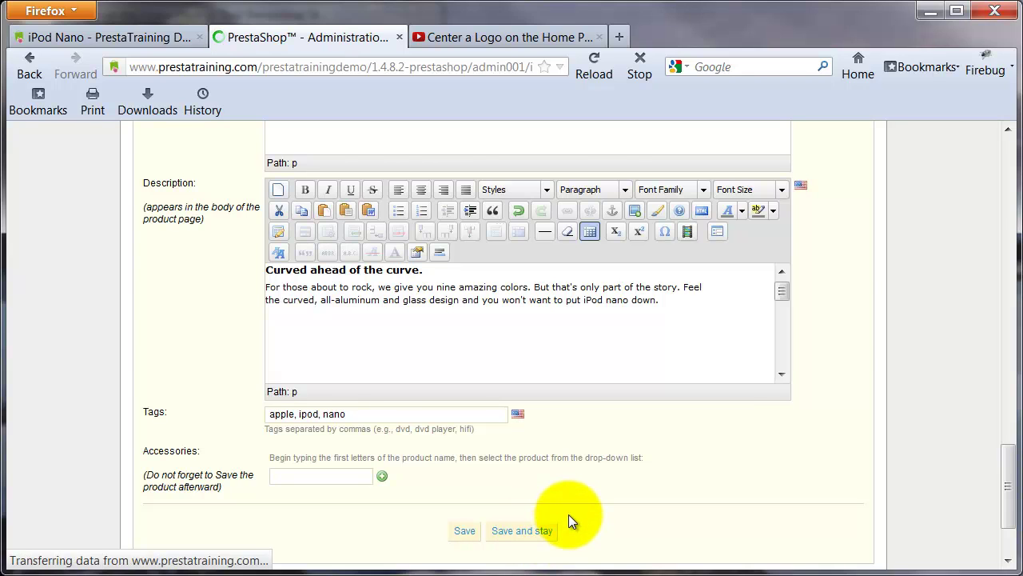
left_click(138, 40)
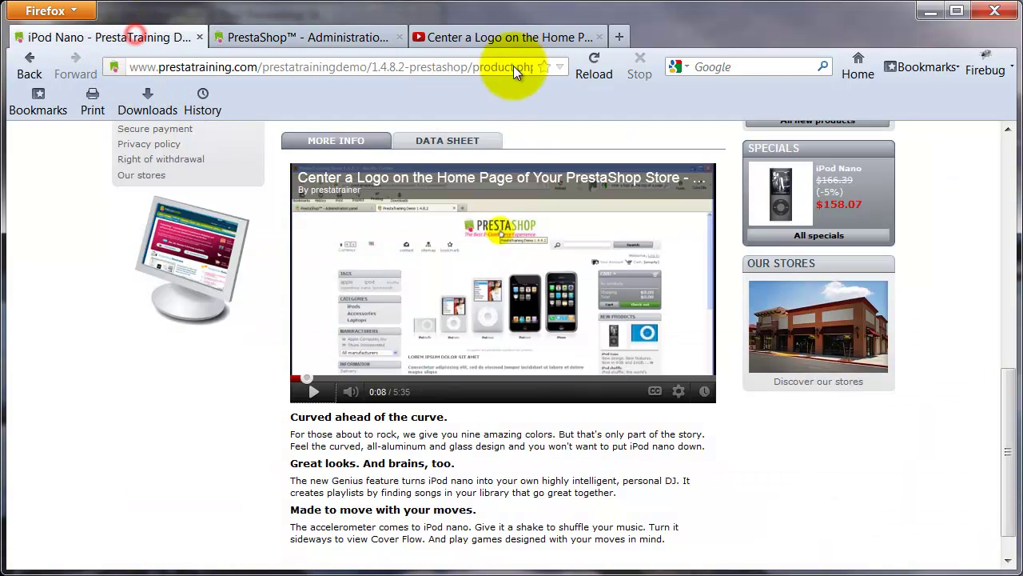
left_click(591, 68)
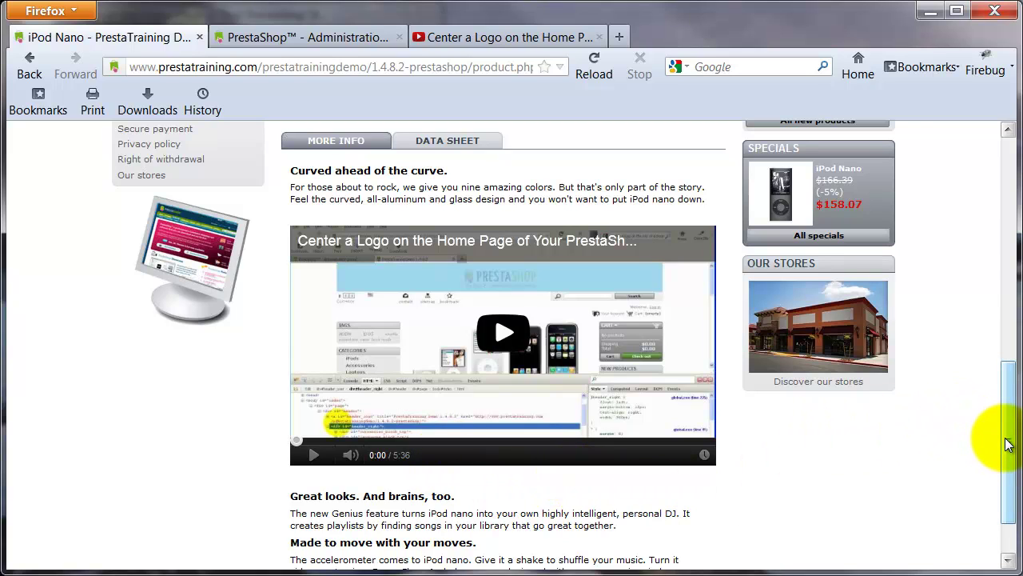
left_click_drag(1008, 445, 1011, 200)
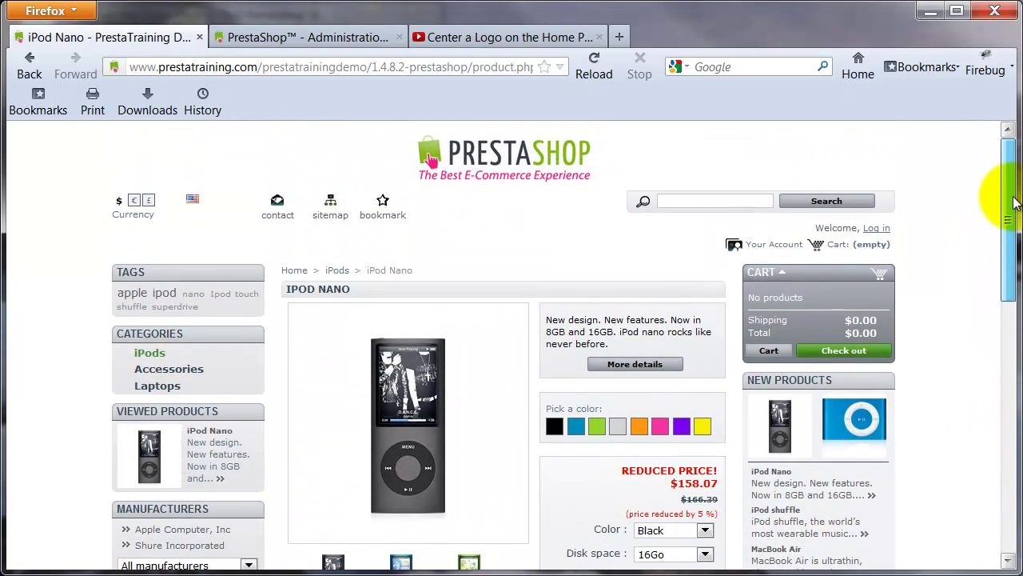
Return to the store home page via the PrestaShop logo and scroll through it.
left_click(472, 156)
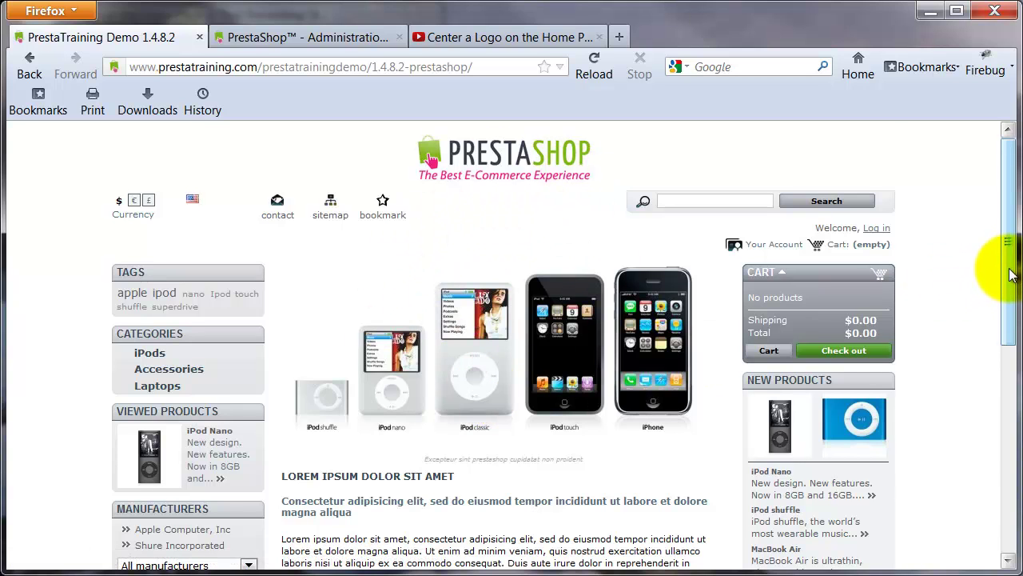
left_click_drag(1007, 269, 1009, 363)
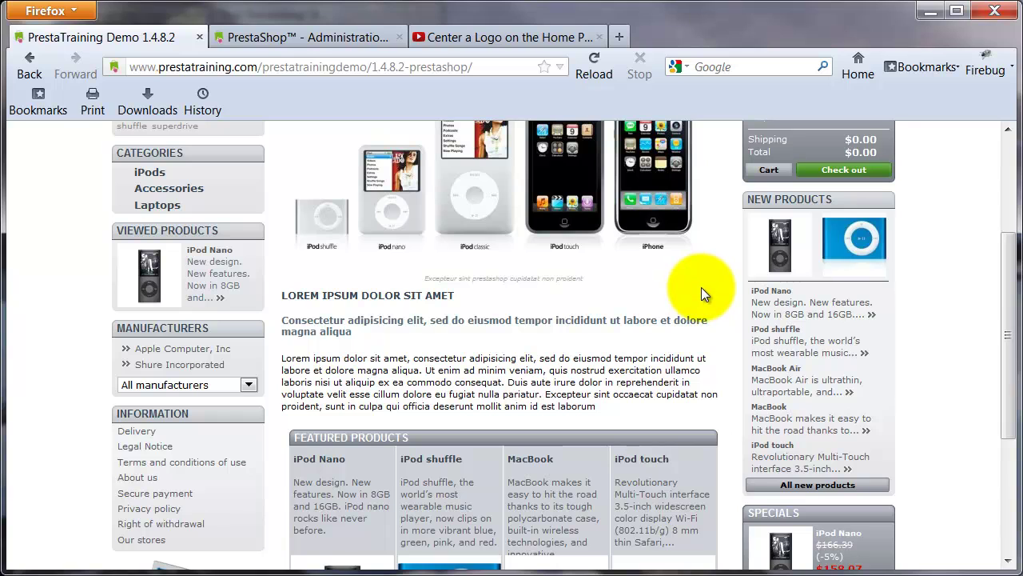
Glance at the YouTube embed code, then open the iPod Nano from the store's Featured Products.
left_click(510, 38)
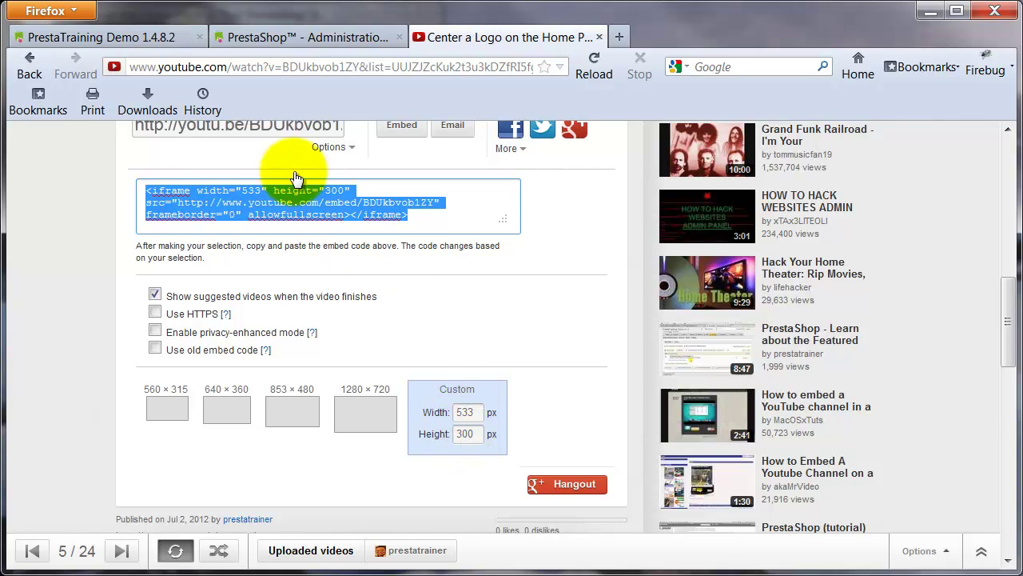
left_click(136, 38)
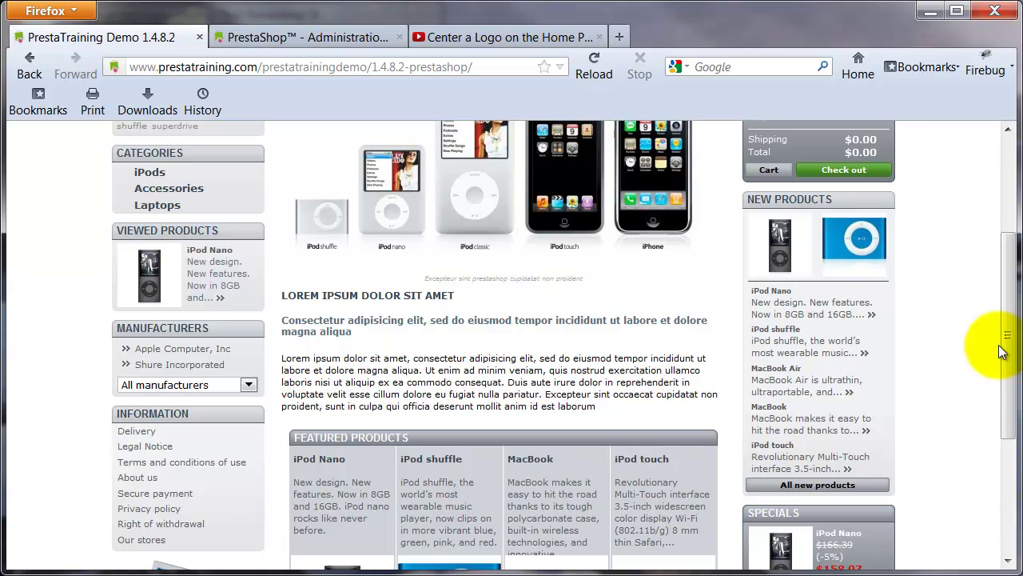
left_click_drag(1000, 352, 1007, 456)
left_click(346, 412)
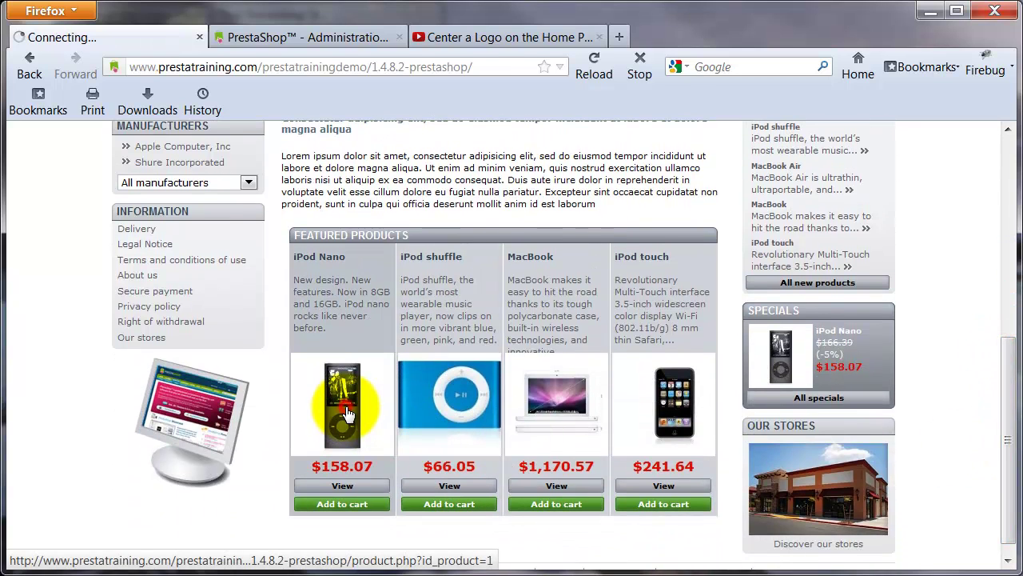